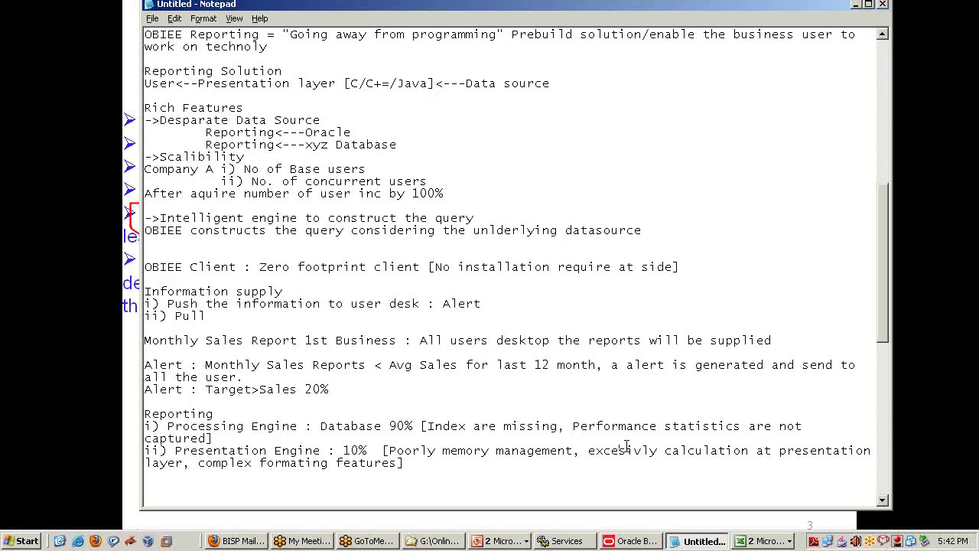
# Step: Start a new line after the processing and presentation engine notes
pyautogui.press('Return')
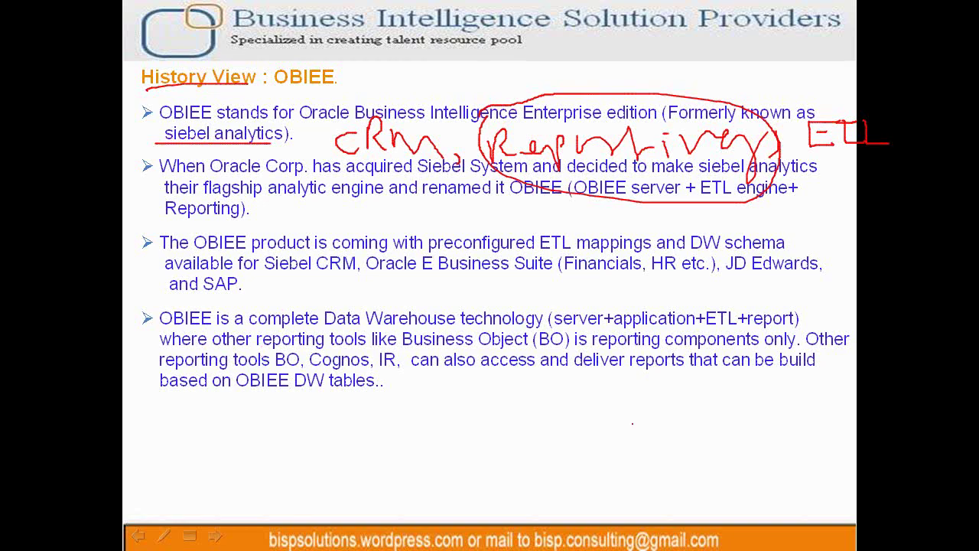
# Step: Underline 'tables', 'OBIEE server + ETL engine' and 'The OBIEE' in red, and add a Y mark
pyautogui.moveTo(326, 377); pyautogui.dragTo(359, 373)
pyautogui.moveTo(563, 193); pyautogui.dragTo(809, 202)
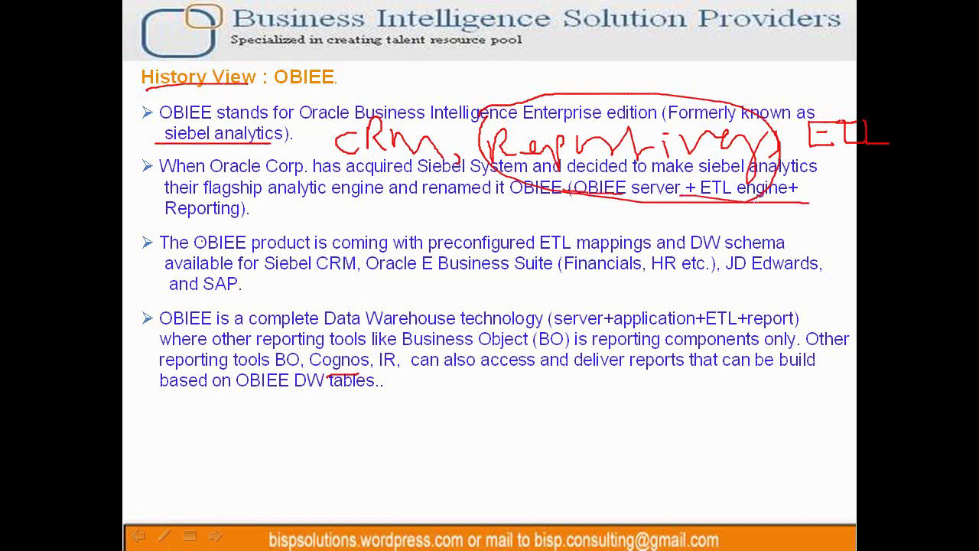
pyautogui.moveTo(153, 238); pyautogui.dragTo(237, 238)
pyautogui.moveTo(115, 228); pyautogui.dragTo(89, 269)
pyautogui.moveTo(87, 235)
pyautogui.mouseDown()
pyautogui.moveTo(98, 260)
pyautogui.moveTo(114, 248)
pyautogui.mouseUp()
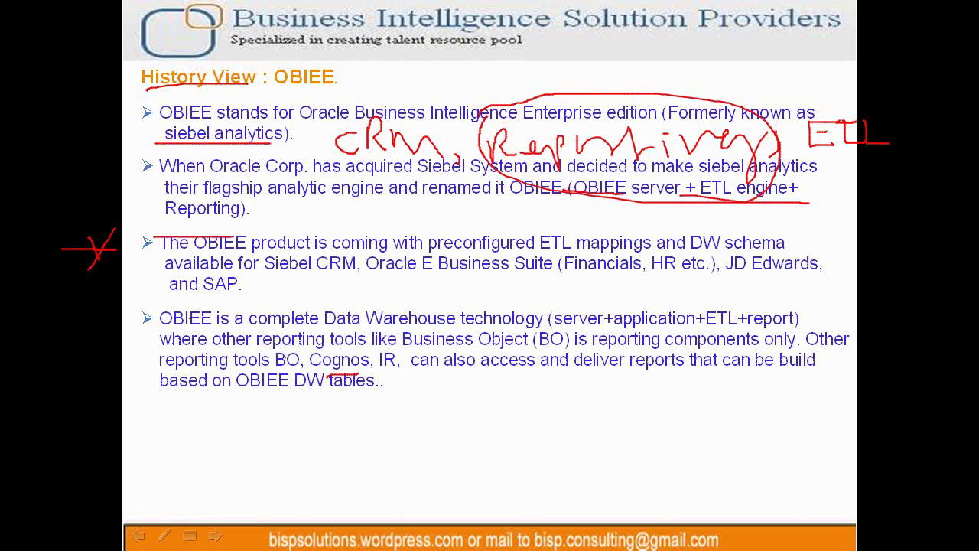
# Step: On the OBIEE Plus and Features slide, draw a red arrow at the title and underline 'enterprise BI'
pyautogui.press('Right')
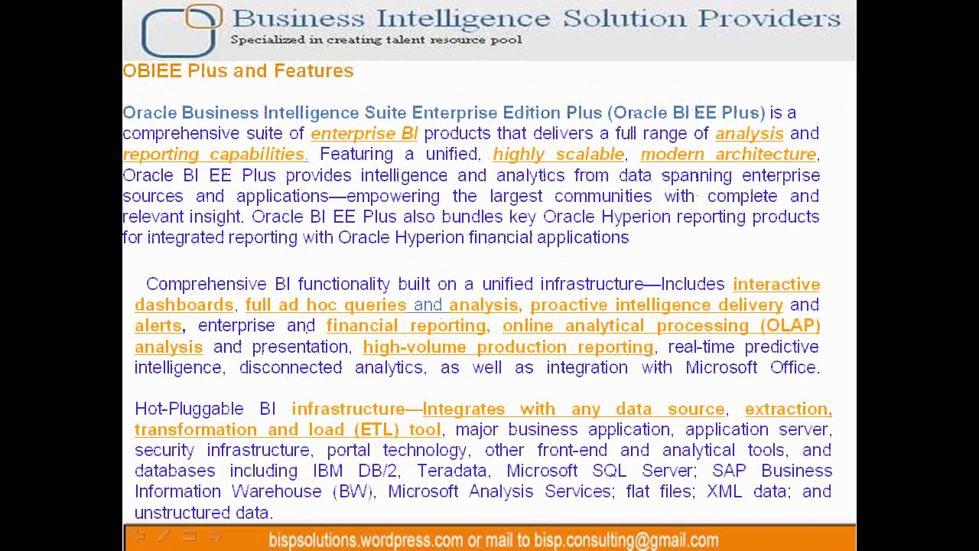
pyautogui.moveTo(58, 69); pyautogui.dragTo(94, 70)
pyautogui.moveTo(95, 70); pyautogui.dragTo(80, 79)
pyautogui.moveTo(307, 142); pyautogui.dragTo(424, 140)
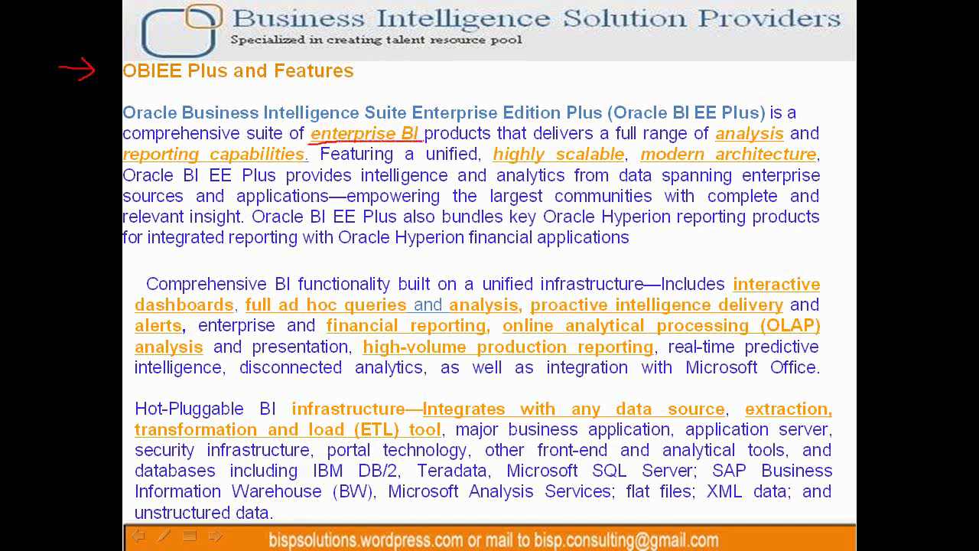
# Step: At the end of the notes, type the 'Data Warehousing' heading with '-> Sales' and '-> Finance' items
pyautogui.hotkey('alt', 'Tab')
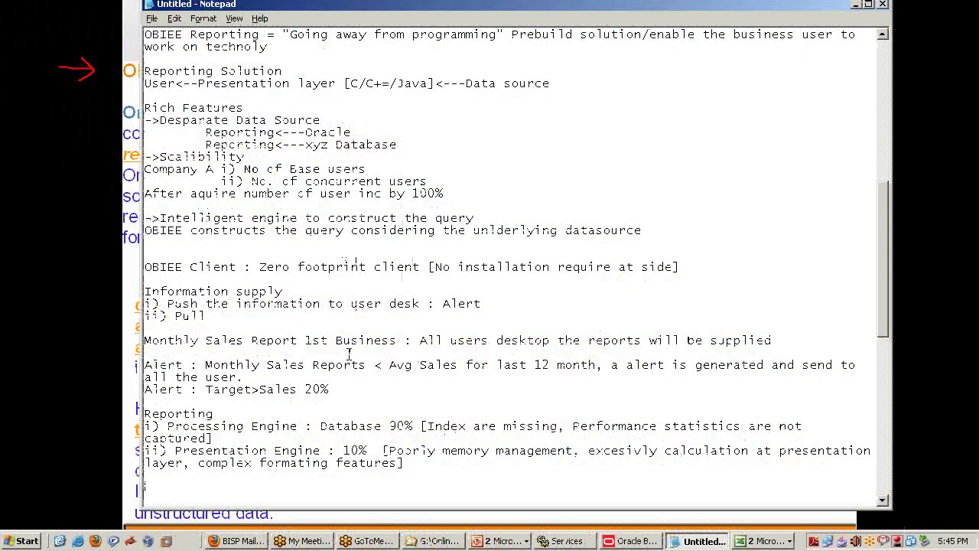
pyautogui.scroll(-10, 198, 339)
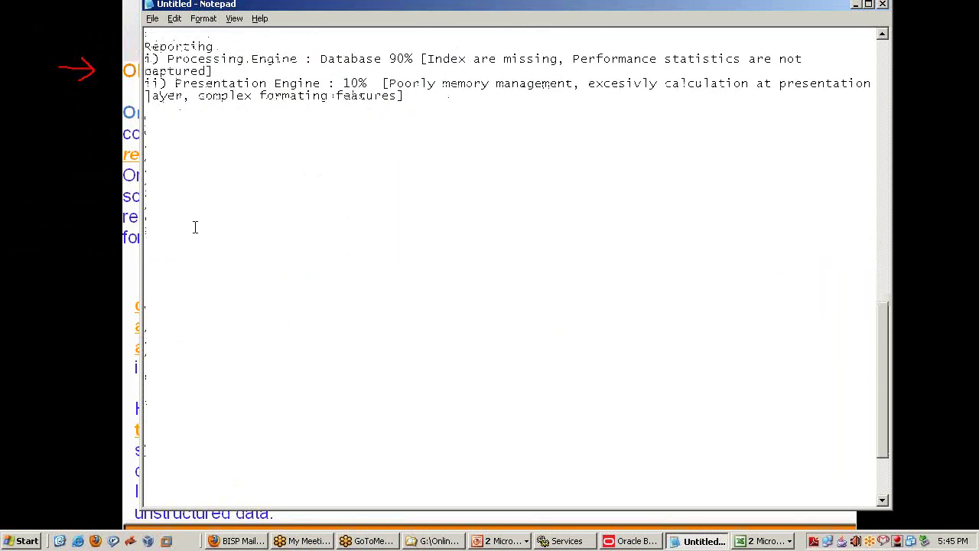
pyautogui.write('Data Warehousing,')
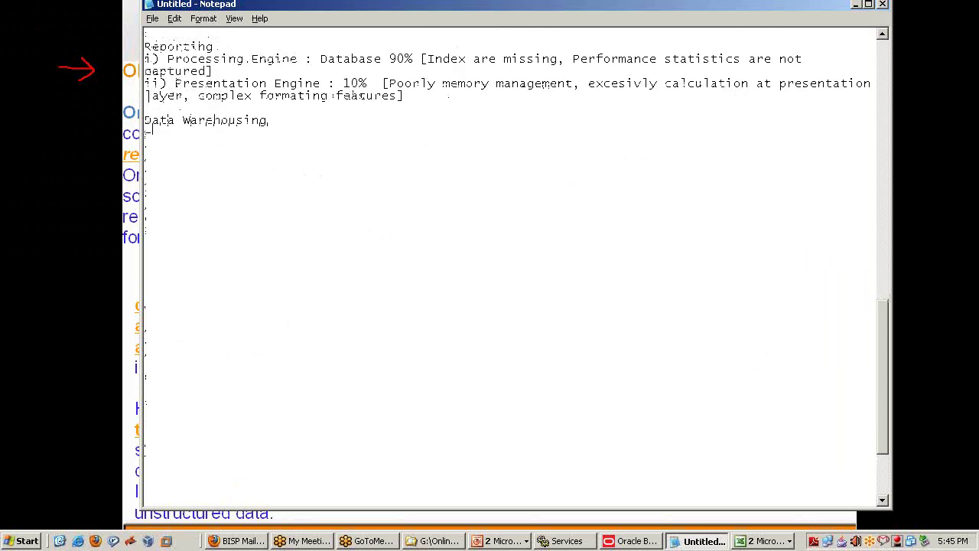
pyautogui.write('> Sales')
pyautogui.press('Return')
pyautogui.write('->Sa')
pyautogui.press('BackSpace')
pyautogui.press('BackSpace')
pyautogui.write('Financi')
pyautogui.press('BackSpace')
pyautogui.write('e')
pyautogui.press('Return')
# Step: Add list items GHR, transaction System, Data Validation, Statutory Report, Management and AdHoc Reporting
pyautogui.write('->')
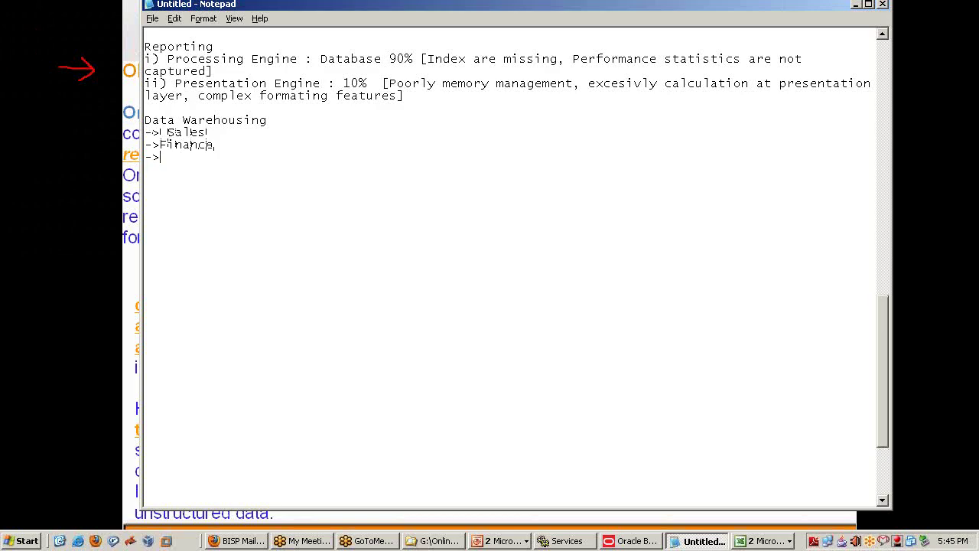
pyautogui.write(' Sales ->Finance ->GHR -')
pyautogui.write('>')
pyautogui.write('transaction ')
pyautogui.write('System')
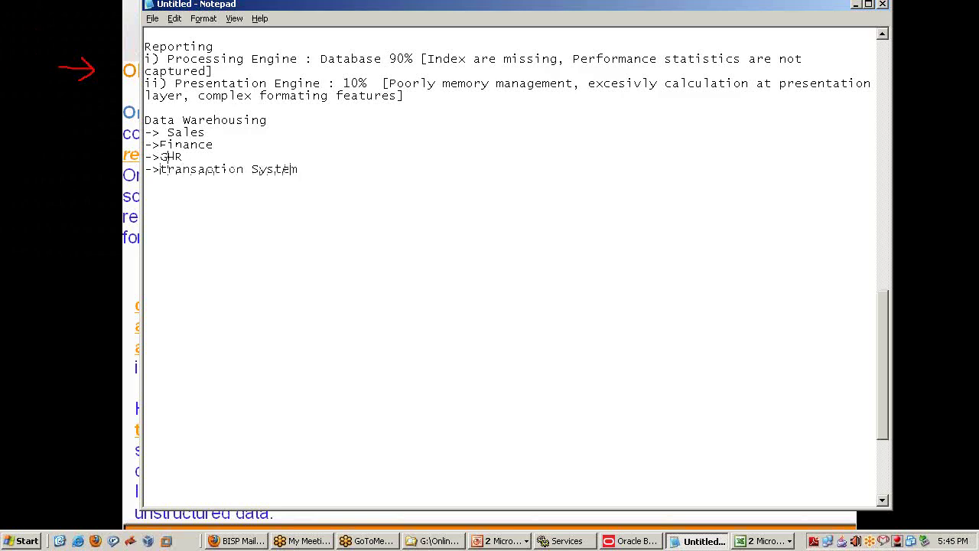
pyautogui.press('Return')
pyautogui.write('O')
pyautogui.press('BackSpace')
pyautogui.write('->Data Validation')
pyautogui.press('Return')
pyautogui.write('->Statutry')
pyautogui.press('BackSpace')
pyautogui.press('BackSpace')
pyautogui.write('ory Report')
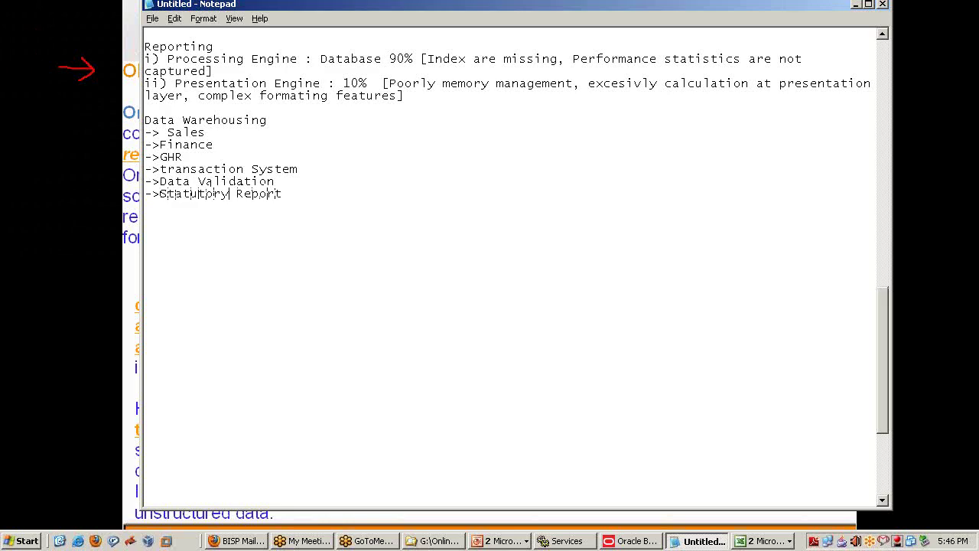
pyautogui.press('Return')
pyautogui.write('->')
pyautogui.write('Management -')
pyautogui.write('>AdHoc Re')
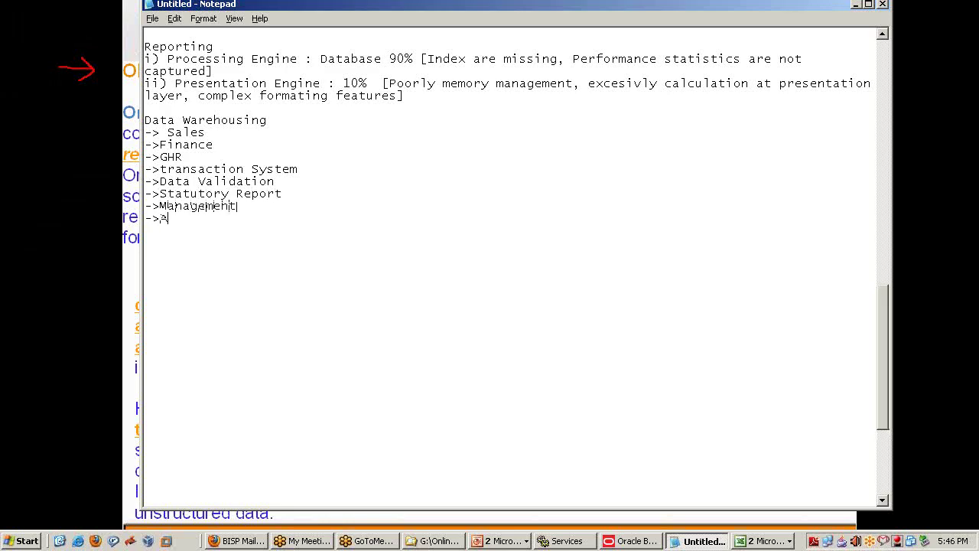
pyautogui.write('porting')
pyautogui.moveTo(273, 219); pyautogui.dragTo(130, 182)
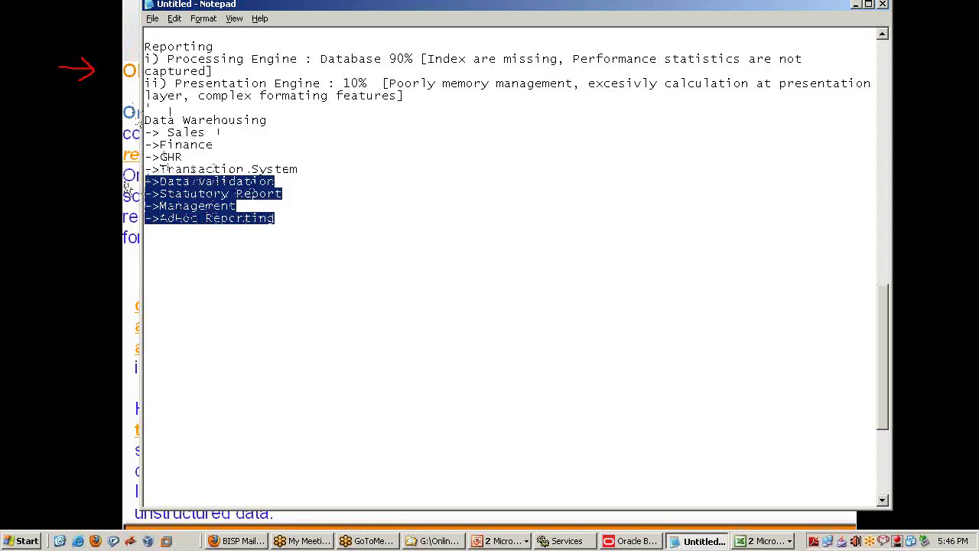
pyautogui.click(345, 189)
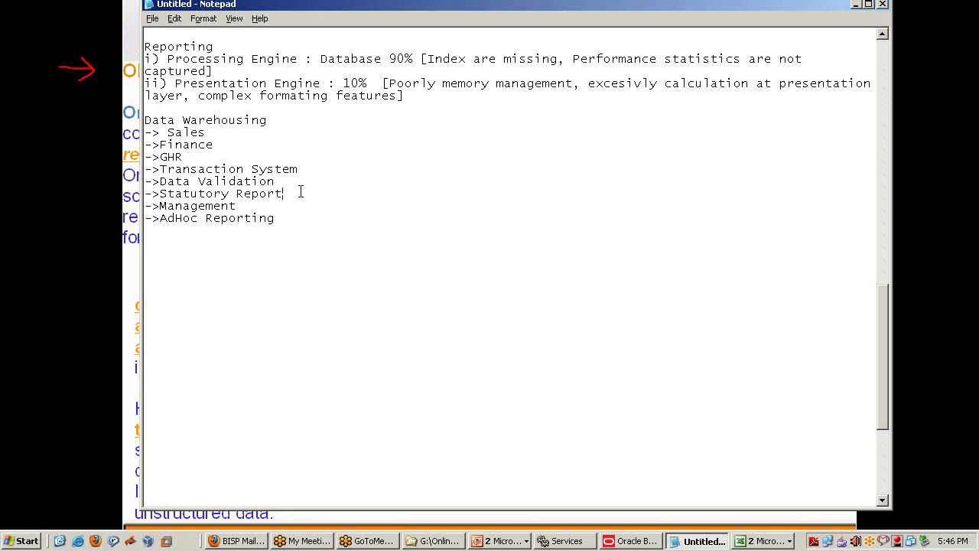
pyautogui.click(301, 192)
pyautogui.press('Down')
pyautogui.press('Down')
pyautogui.press('Home')
pyautogui.moveTo(274, 218); pyautogui.dragTo(146, 193)
pyautogui.click(302, 216)
# Step: Add a 'Hyperion' list: -Finance Reporting, -Production Reporting SQR and -Brio/Interactive
pyautogui.press('Return')
pyautogui.press('Return')
pyautogui.write('Hyperion')
pyautogui.write(' -Financi')
pyautogui.press('BackSpace')
pyautogui.write('e Rpo')
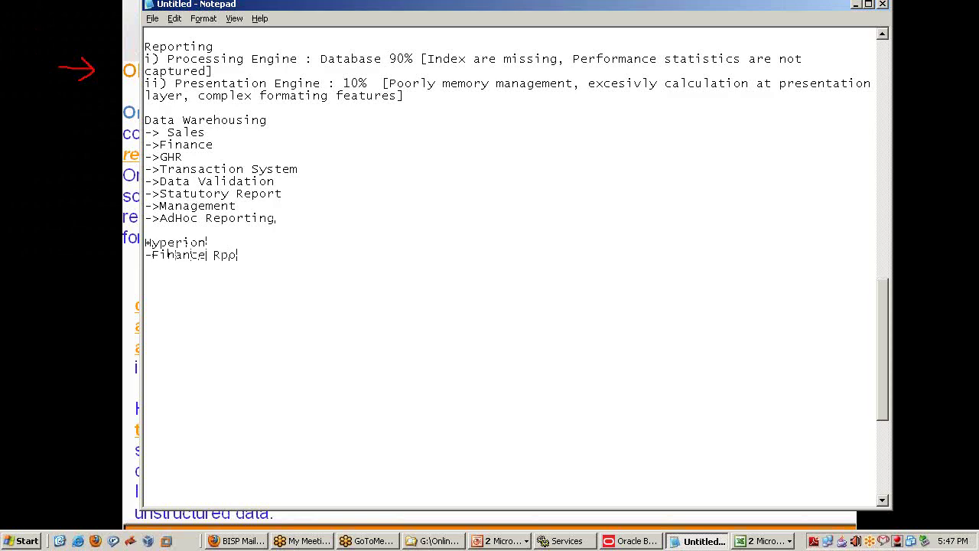
pyautogui.press('BackSpace')
pyautogui.press('BackSpace')
pyautogui.write('eporting')
pyautogui.press('Return')
pyautogui.write('-Production Reporting SQR ')
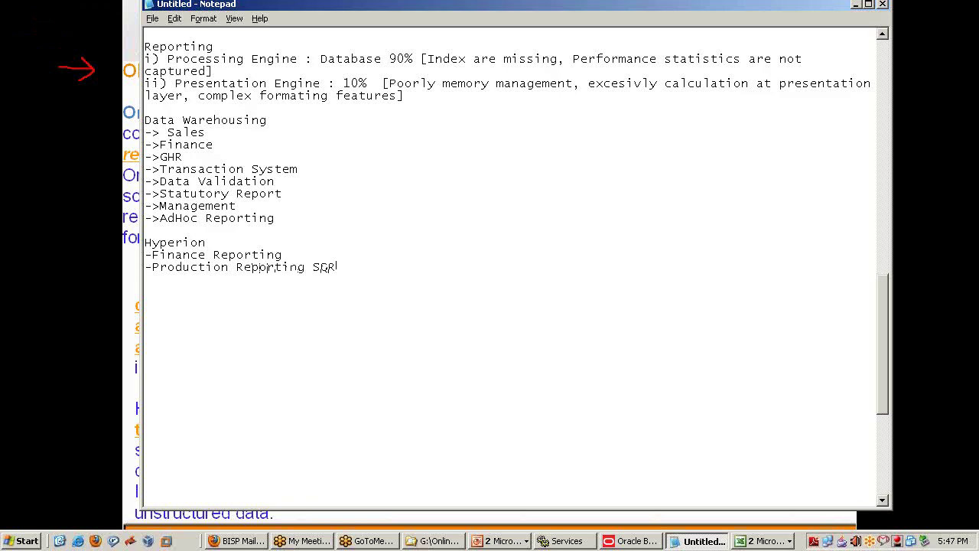
pyautogui.write('-Brio/ENR')
pyautogui.press('BackSpace')
pyautogui.press('BackSpace')
pyautogui.write('nteractive')
# Step: Underline 'enterprise BI', 'analysis', 'reporting capabilities' and 'highly scalable' in red, plus header and margin marks
pyautogui.click(138, 268)
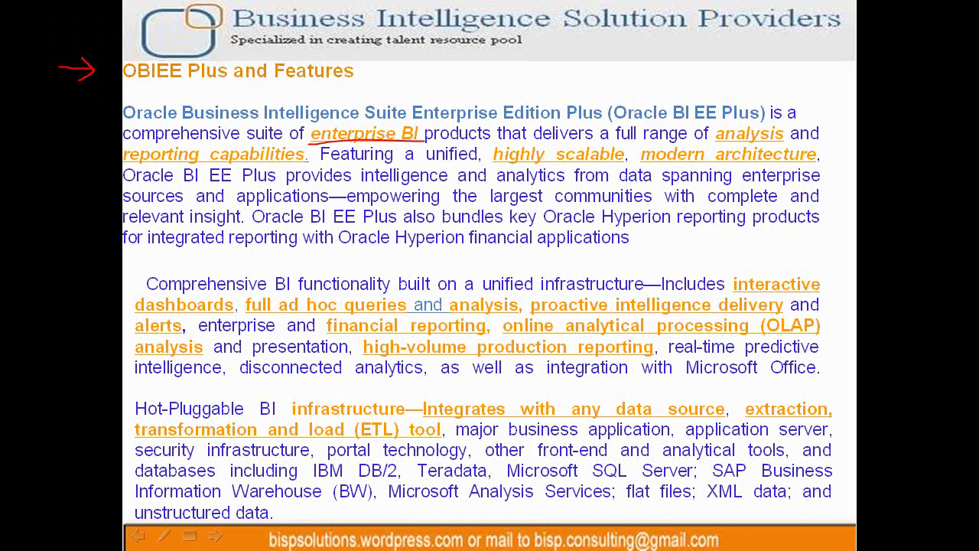
pyautogui.moveTo(309, 142); pyautogui.dragTo(427, 142)
pyautogui.moveTo(713, 135); pyautogui.dragTo(792, 137)
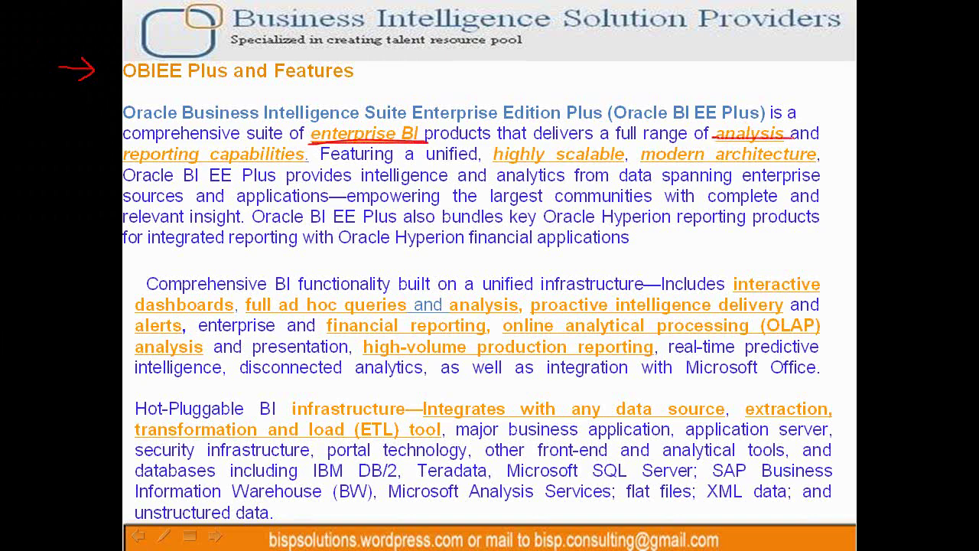
pyautogui.moveTo(117, 158); pyautogui.dragTo(306, 160)
pyautogui.moveTo(483, 160); pyautogui.dragTo(620, 163)
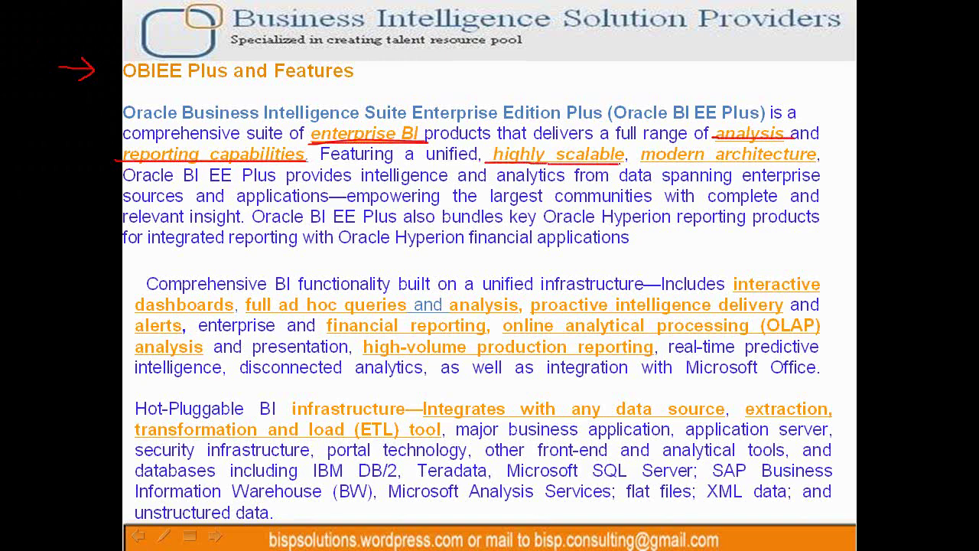
pyautogui.moveTo(764, 39); pyautogui.dragTo(779, 31)
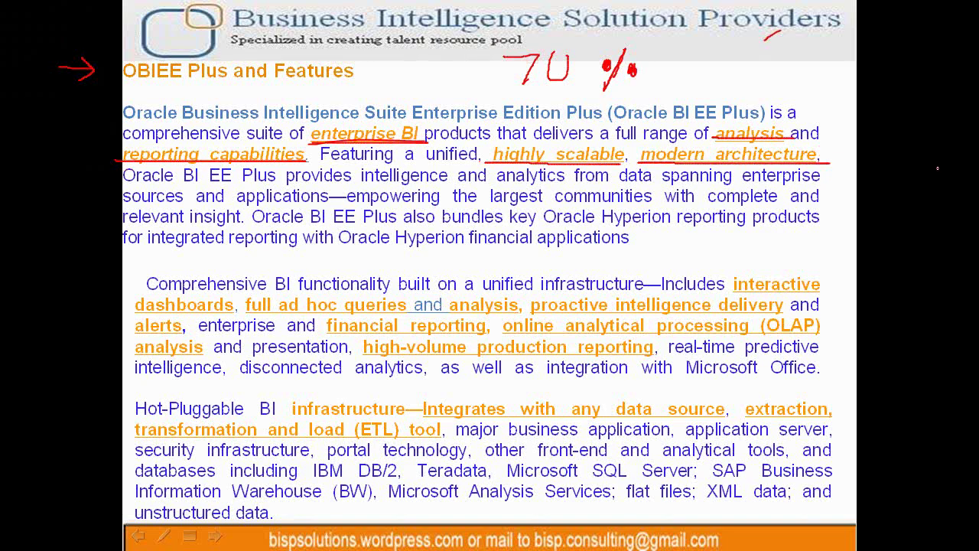
pyautogui.moveTo(790, 260); pyautogui.dragTo(775, 276)
pyautogui.moveTo(771, 244)
pyautogui.mouseDown()
pyautogui.moveTo(787, 269)
pyautogui.moveTo(822, 263)
pyautogui.mouseUp()
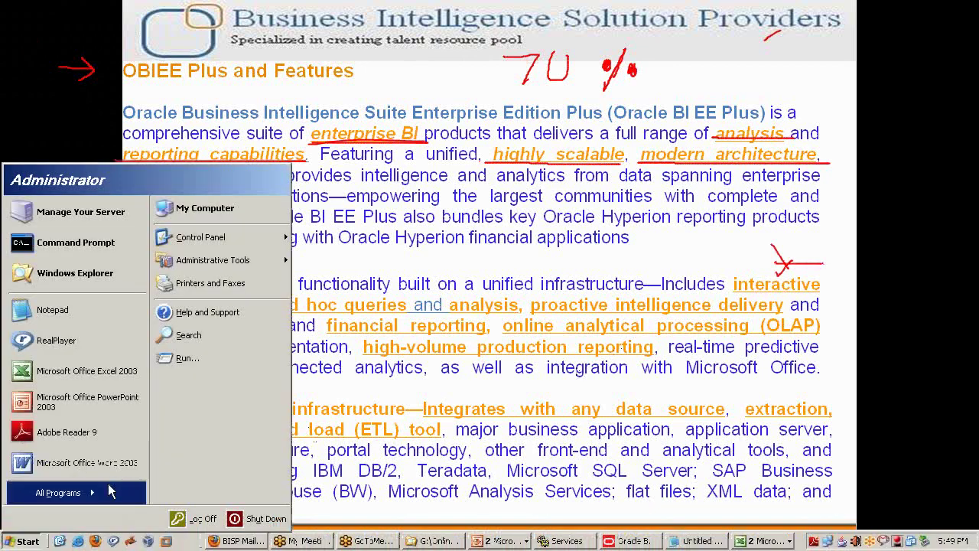
# Step: Launch Presentation Services from Start > All Programs > Oracle Business Intelligence
pyautogui.click(65, 492)
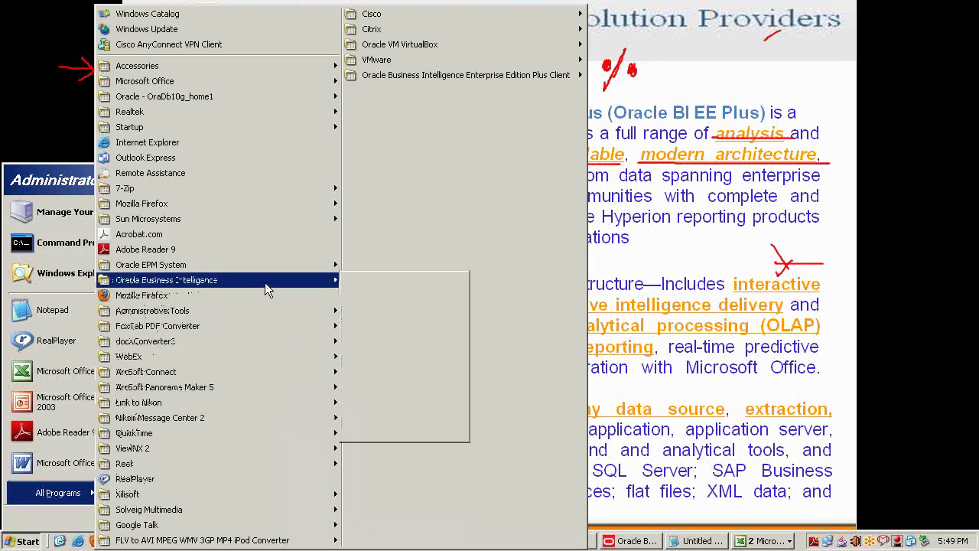
pyautogui.moveTo(265, 282)
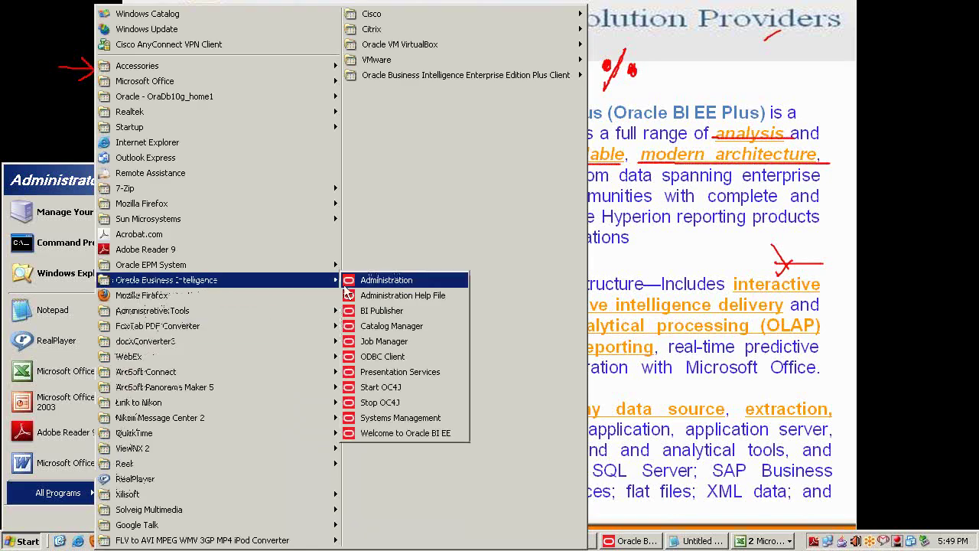
pyautogui.click(395, 372)
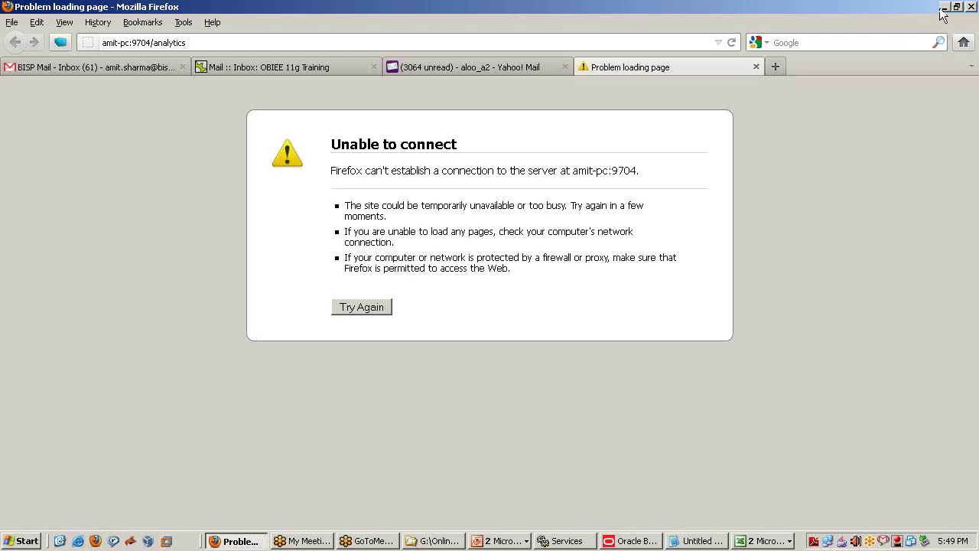
# Step: Minimize the failed Firefox page and underline 'full ad hoc queries' on the slide in red
pyautogui.click(943, 6)
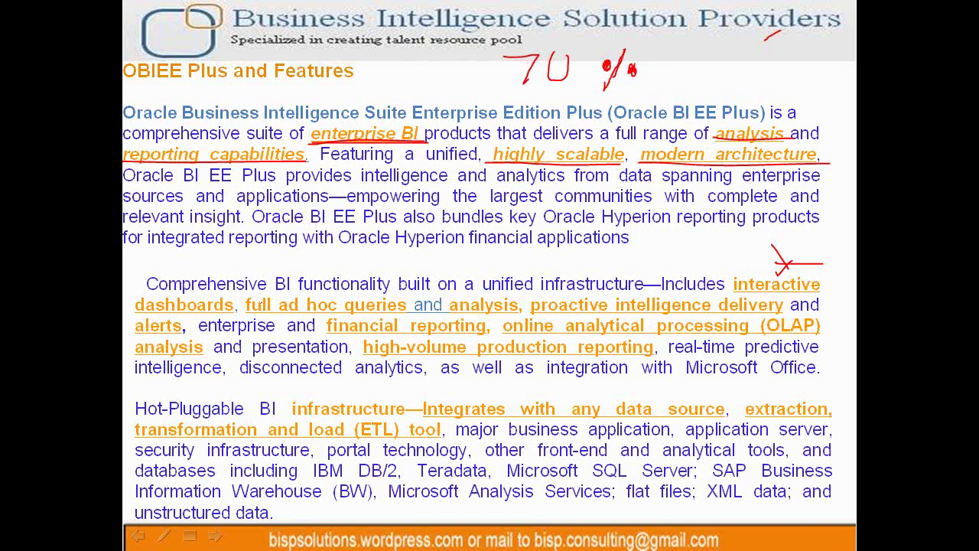
pyautogui.moveTo(234, 314); pyautogui.dragTo(413, 315)
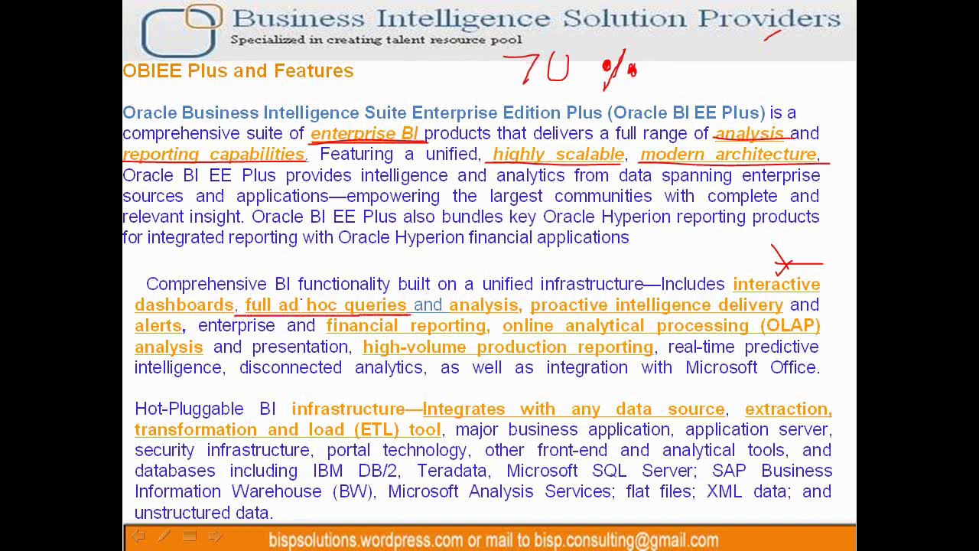
pyautogui.moveTo(302, 313)
pyautogui.mouseDown()
pyautogui.moveTo(302, 296)
pyautogui.moveTo(430, 291)
pyautogui.mouseUp()
pyautogui.hotkey('alt', 'Tab')
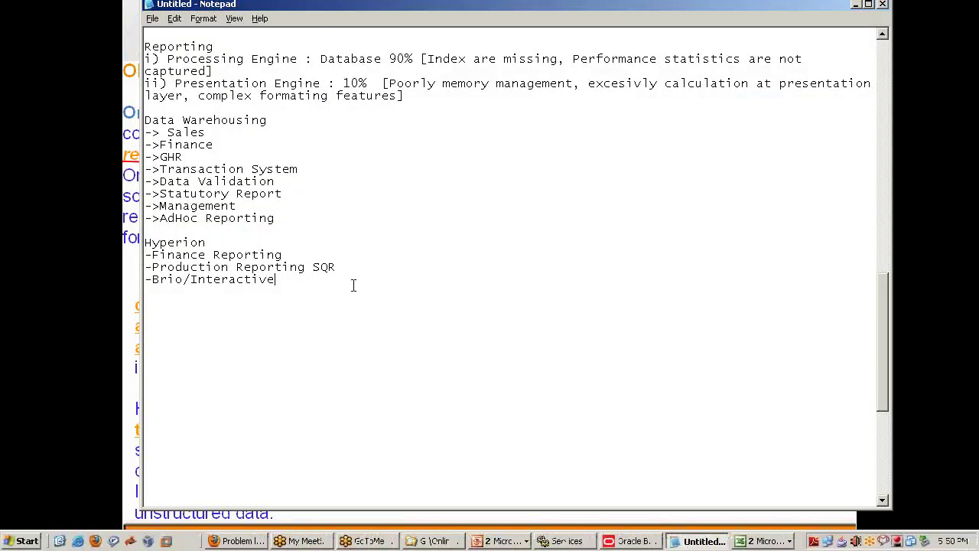
# Step: Type 'Category of Users', 'i) Business Users', then indented 'a) Interactive Users [BA]' and 'b) View Only Users [CFO,CFO]'
pyautogui.press('Return')
pyautogui.press('Return')
pyautogui.press('Return')
pyautogui.write('Catego')
pyautogui.write('ry of ')
pyautogui.write('Users ')
pyautogui.write('i) Bus')
pyautogui.write('ine')
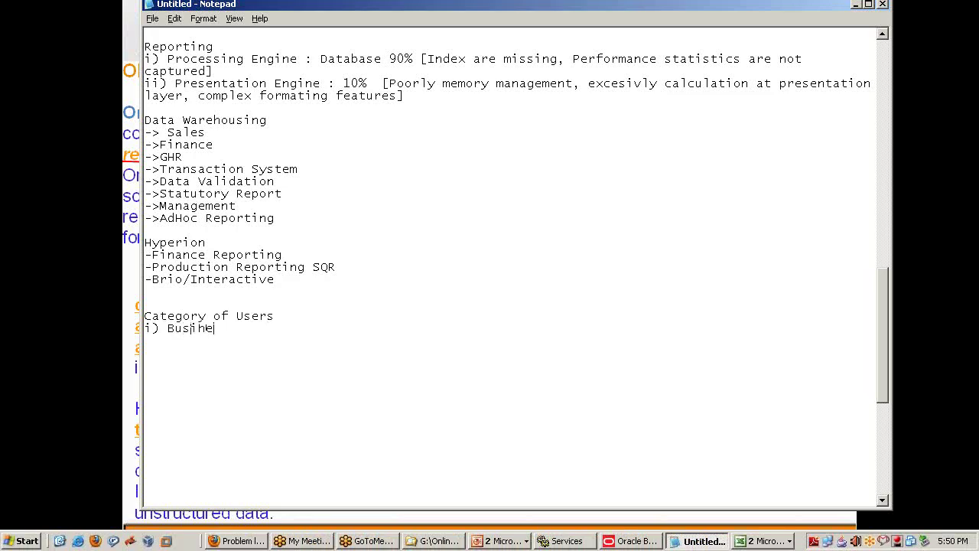
pyautogui.write('ss Users \t')
pyautogui.write('a)')
pyautogui.write(' Interactive ')
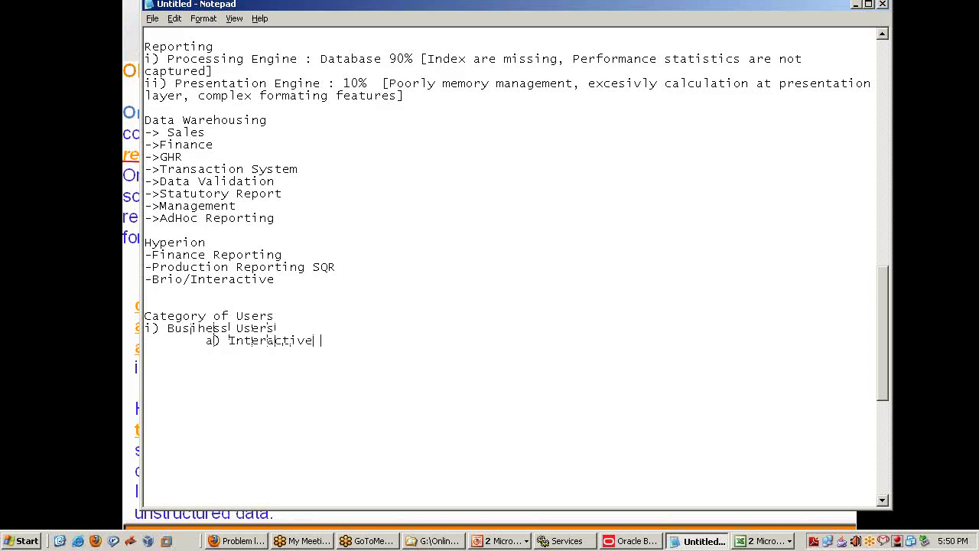
pyautogui.write('Users [BA]')
pyautogui.press('Return')
pyautogui.press('Tab')
pyautogui.write('b)')
pyautogui.write(' View Only ')
pyautogui.write('Us')
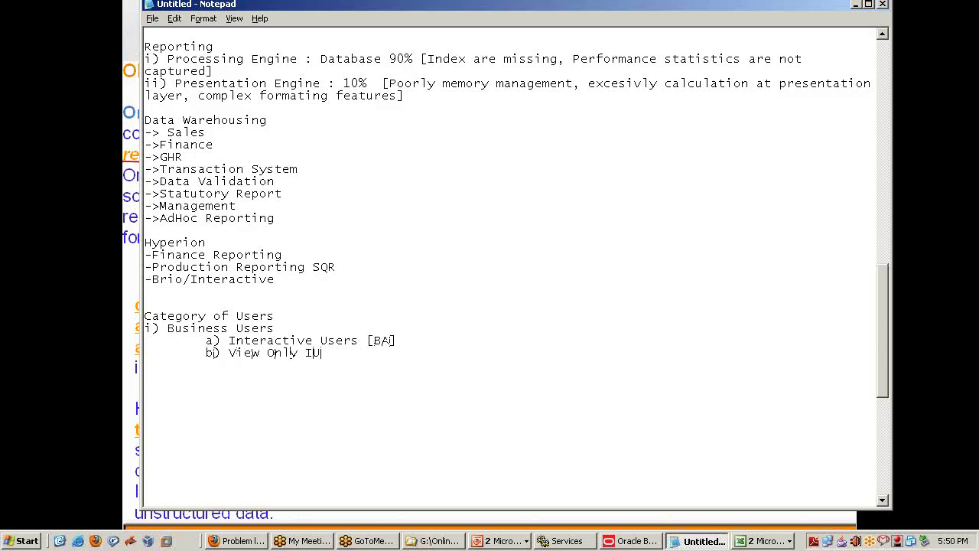
pyautogui.press('BackSpace')
pyautogui.press('BackSpace')
pyautogui.write('Users')
pyautogui.write('[CFO,CFO]')
# Step: Add 'ii) Technical Team' with 'a) Testing Team' and 'b) Report Dev.' beneath it
pyautogui.press('Return')
pyautogui.write('ii),Techno')
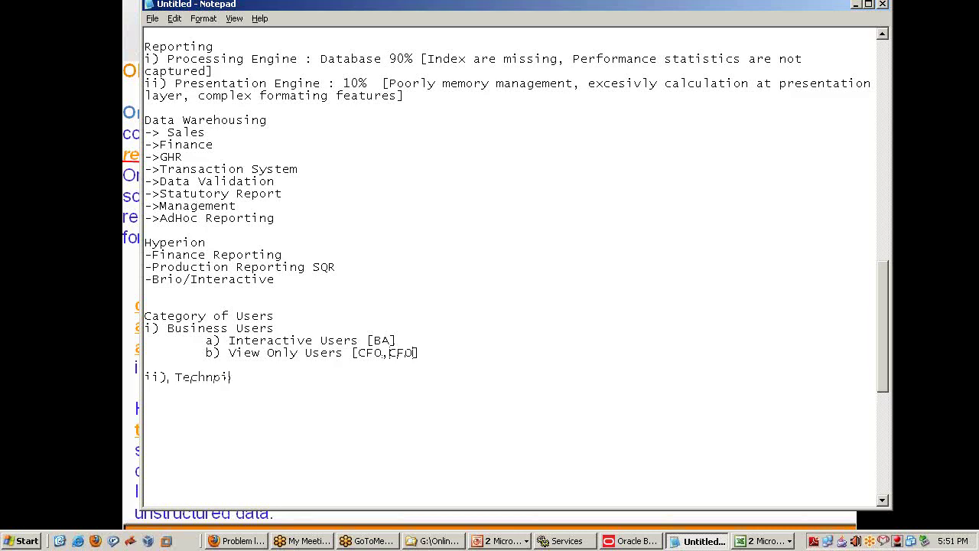
pyautogui.press('BackSpace')
pyautogui.write('ical Team')
pyautogui.press('Return')
pyautogui.write('a) Testing')
pyautogui.write('Team')
pyautogui.write('b) Rep')
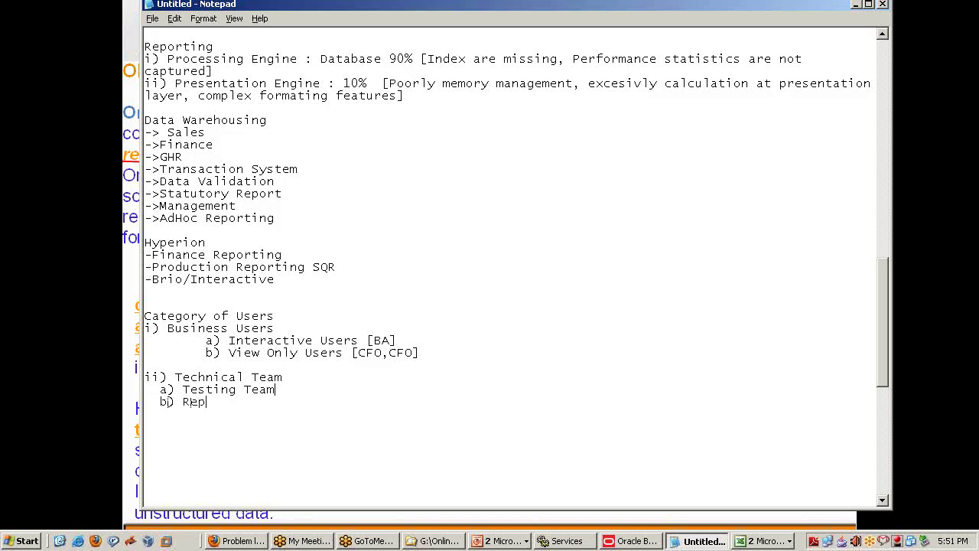
pyautogui.write('ort Devel')
pyautogui.press('BackSpace')
pyautogui.press('BackSpace')
pyautogui.click(87, 138)
# Step: Add a 'Reporting : 60 Months' line below the Hyperion -Brio/Interactive list
pyautogui.click(281, 292)
pyautogui.press('Return')
pyautogui.write('BA')
pyautogui.press('BackSpace')
pyautogui.press('BackSpace')
pyautogui.write('R')
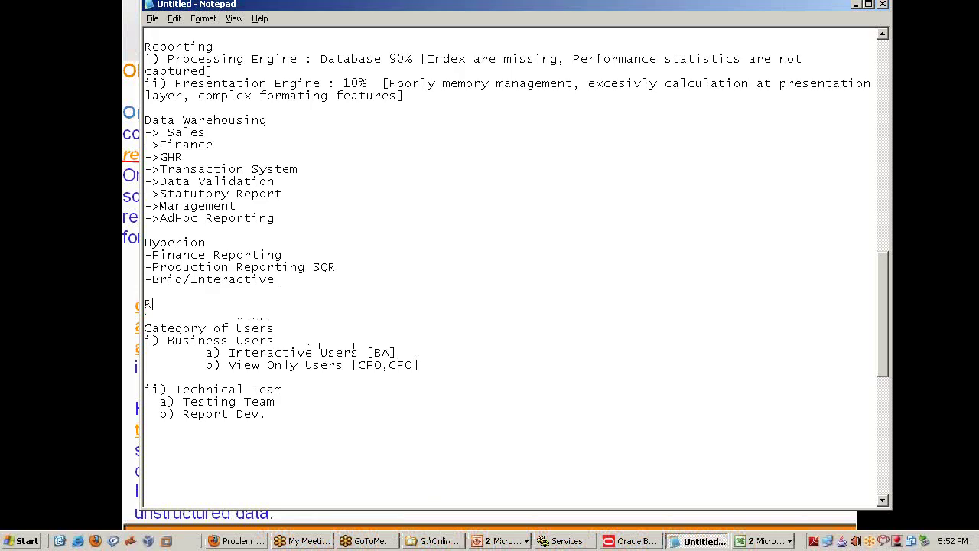
pyautogui.write('eporting : 60 Months')
pyautogui.press('Return')
# Step: Type the time hierarchy Year, Qtr, Months and Days on successive lines
pyautogui.write('Ye')
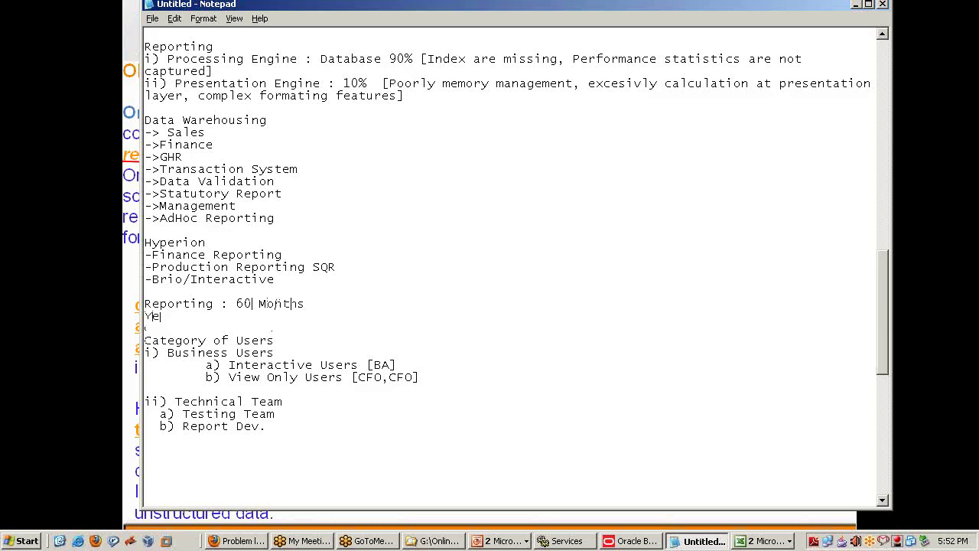
pyautogui.write('rr')
pyautogui.press('Return')
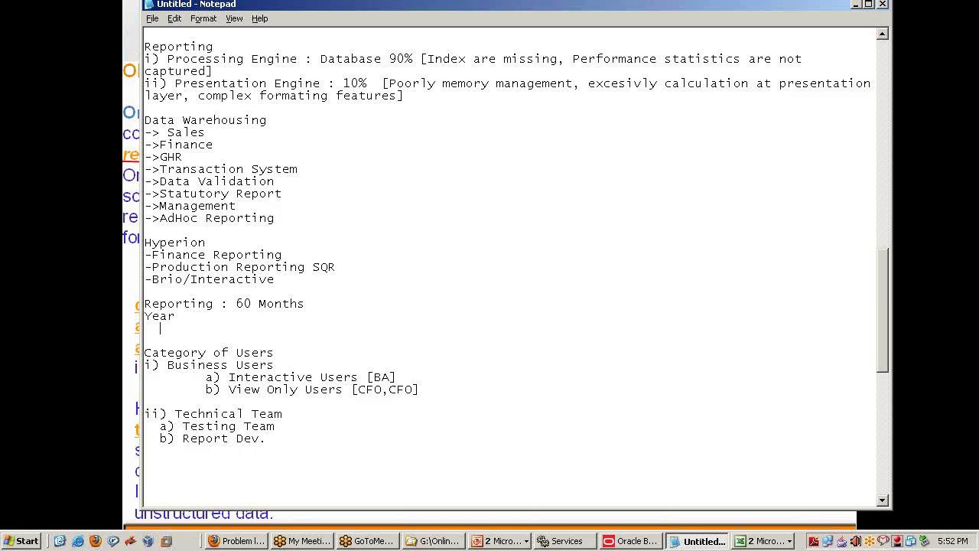
pyautogui.write('Qtr')
pyautogui.press('Return')
pyautogui.write('Months')
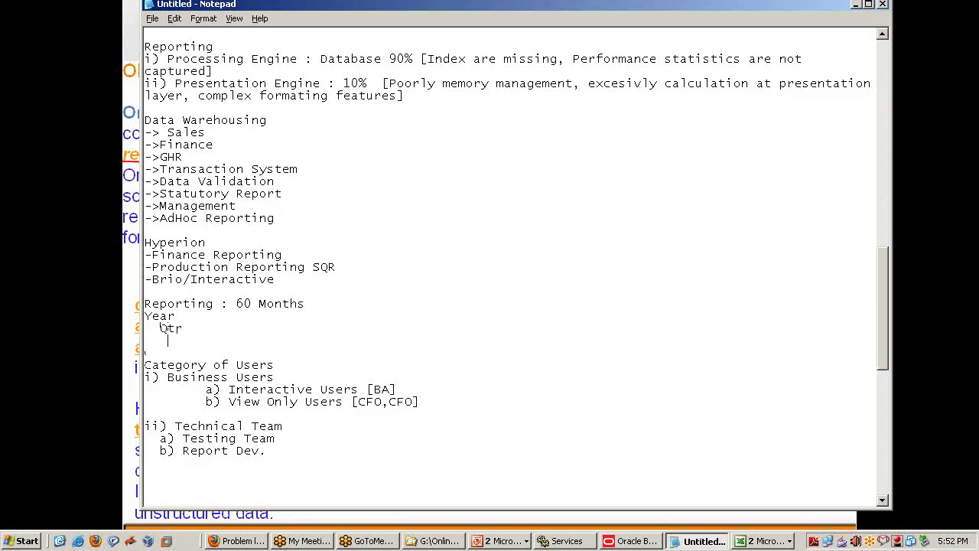
pyautogui.press('Return')
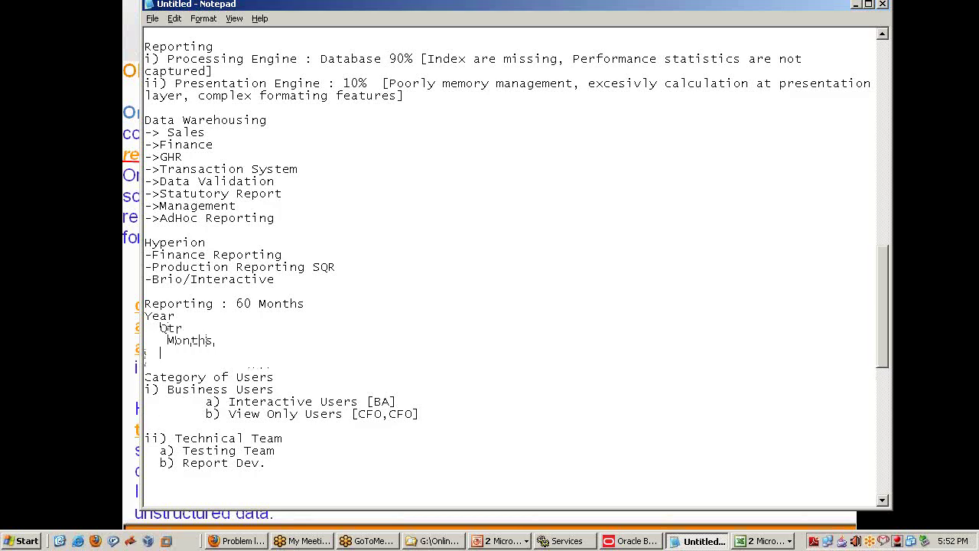
pyautogui.write('Days')
# Step: Bring the OBIEE Plus and Features slide forward, then switch back to the Notepad notes
pyautogui.click(104, 193)
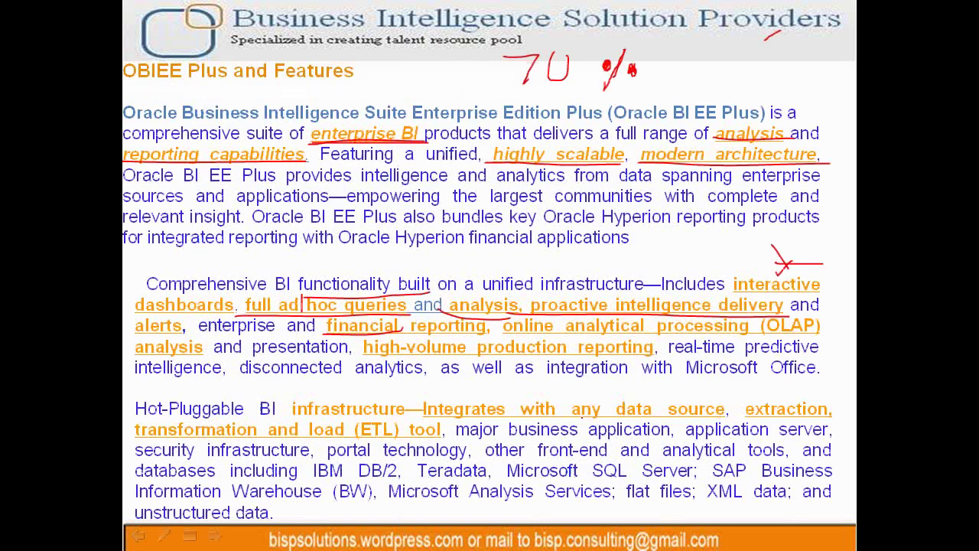
pyautogui.hotkey('alt', 'Tab')
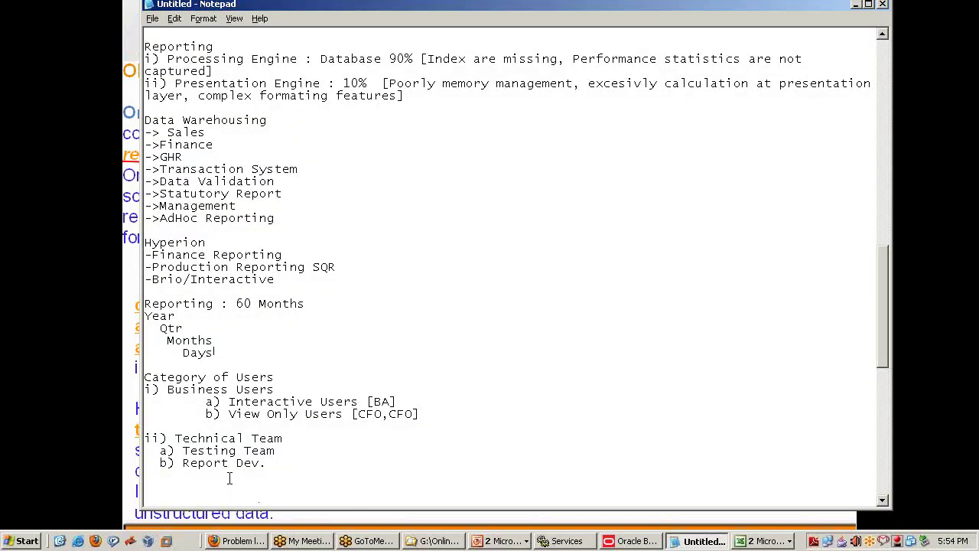
# Step: Add a 'Data Federation' heading below the Technical Team list, with 'Data Source -RDBMS' as the first source
pyautogui.scroll(-6, 229, 474)
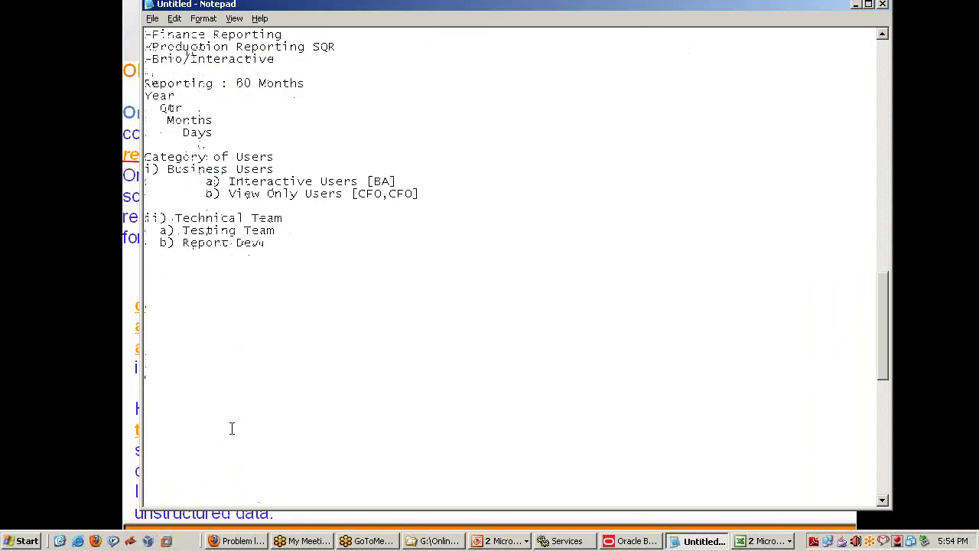
pyautogui.click(155, 263)
pyautogui.write('Data Fed')
pyautogui.write('eration')
pyautogui.write('Data Source ')
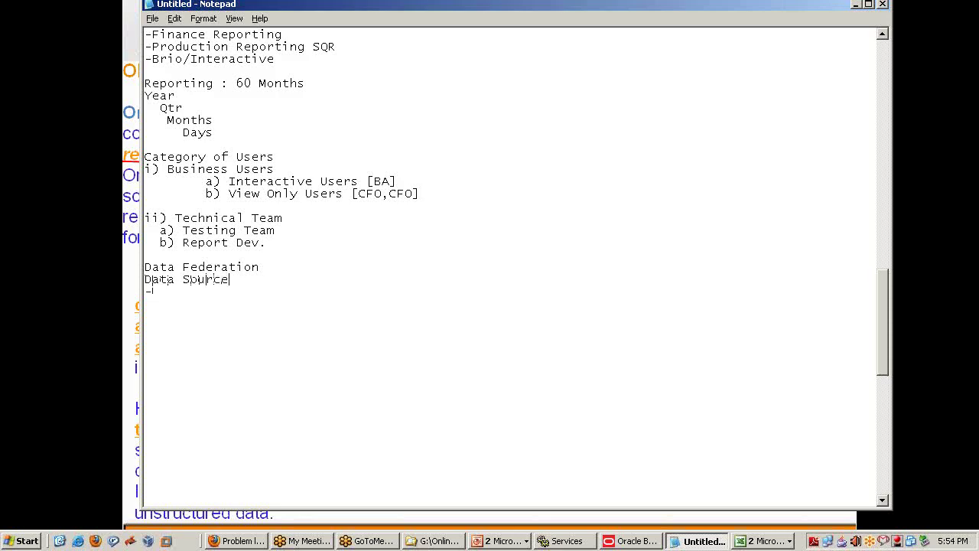
pyautogui.write('-RDBMS')
pyautogui.press('Return')
# Step: List the remaining sources: OLAP Server [SSAS,Essbase,DB2 OLAP], XML, Legacy and Flat Files
pyautogui.write('-OLAp Server [S')
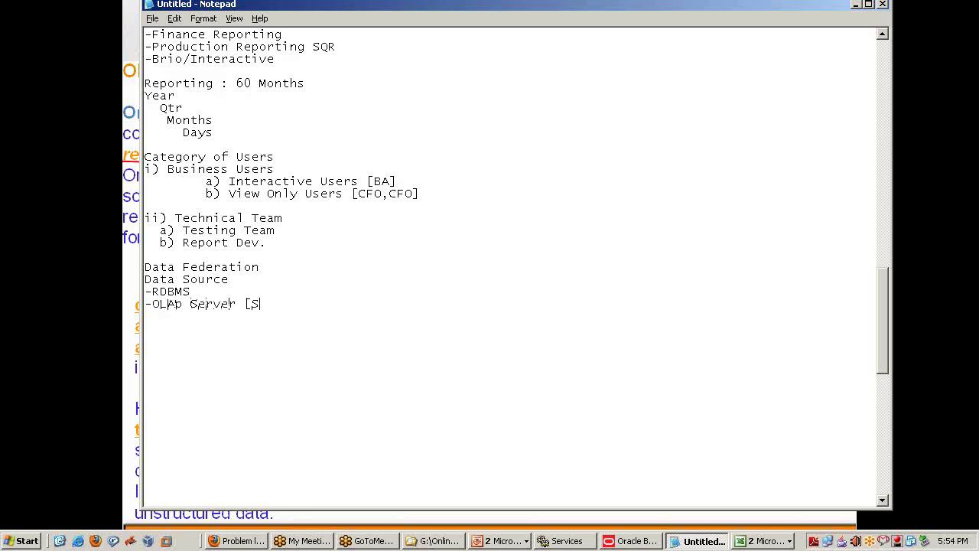
pyautogui.write('SAS,Essbase,DB2 OLAP]')
pyautogui.press('Return')
pyautogui.write('-XML')
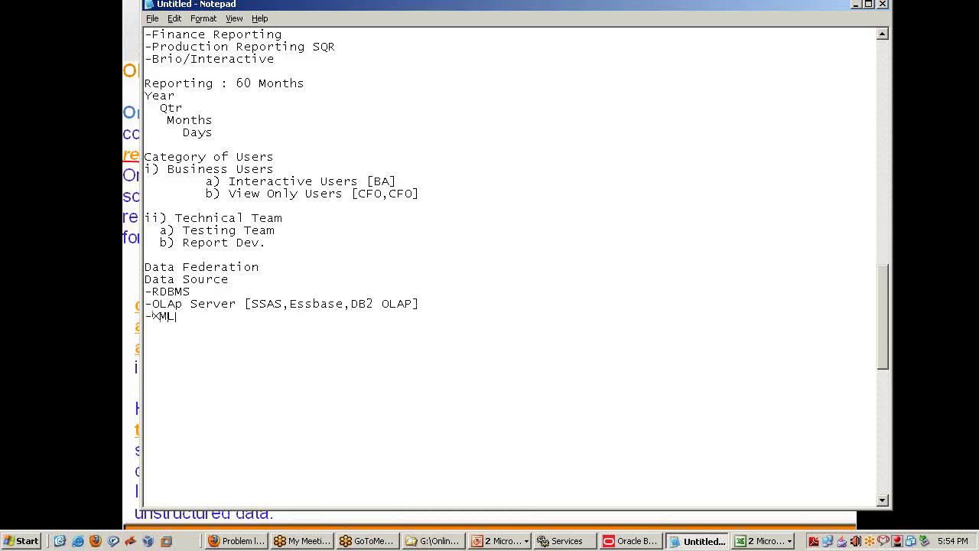
pyautogui.press('Return')
pyautogui.write('-Loca')
pyautogui.press('BackSpace')
pyautogui.press('BackSpace')
pyautogui.press('BackSpace')
pyautogui.write('oc')
pyautogui.press('BackSpace')
pyautogui.write('gacy')
pyautogui.press('Return')
pyautogui.write('-Flat Files,')
# Step: Tab across and pair the sources with SQL, MDX, Tags, Custom and Custom
pyautogui.press('Tab')
pyautogui.press('Tab')
pyautogui.press('Tab')
pyautogui.press('Tab')
pyautogui.press('Tab')
pyautogui.write('SQL')
pyautogui.click(421, 303)
pyautogui.press('Tab')
pyautogui.write('MDX')
pyautogui.write('Tags')
pyautogui.write('Custo')
pyautogui.write('m')
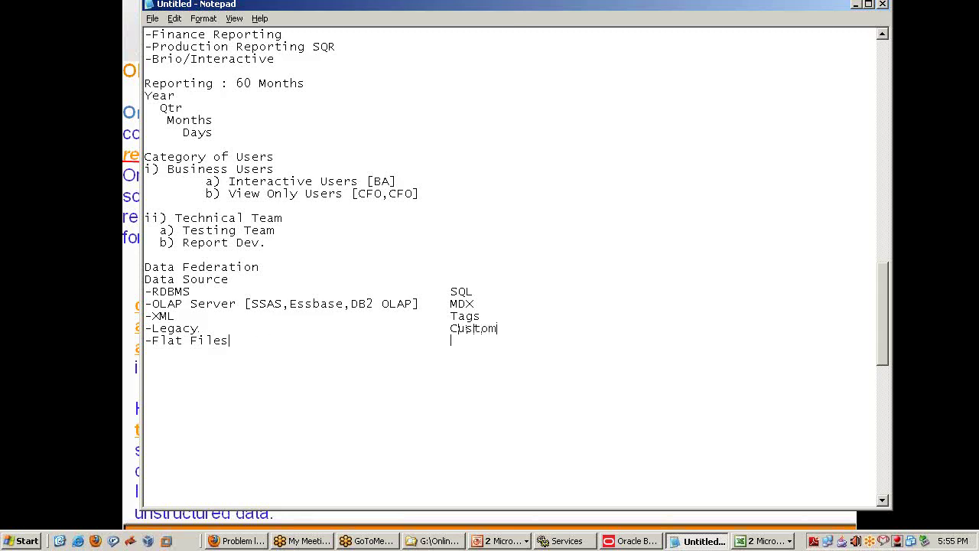
pyautogui.press('Tab')
pyautogui.press('Tab')
pyautogui.press('Tab')
pyautogui.press('Tab')
pyautogui.write('Custom')
# Step: Highlight the OLAP Server/MDX line and the source list, then type 'OBIEE can' below it
pyautogui.moveTo(248, 302); pyautogui.dragTo(475, 304)
pyautogui.moveTo(528, 341); pyautogui.dragTo(103, 308)
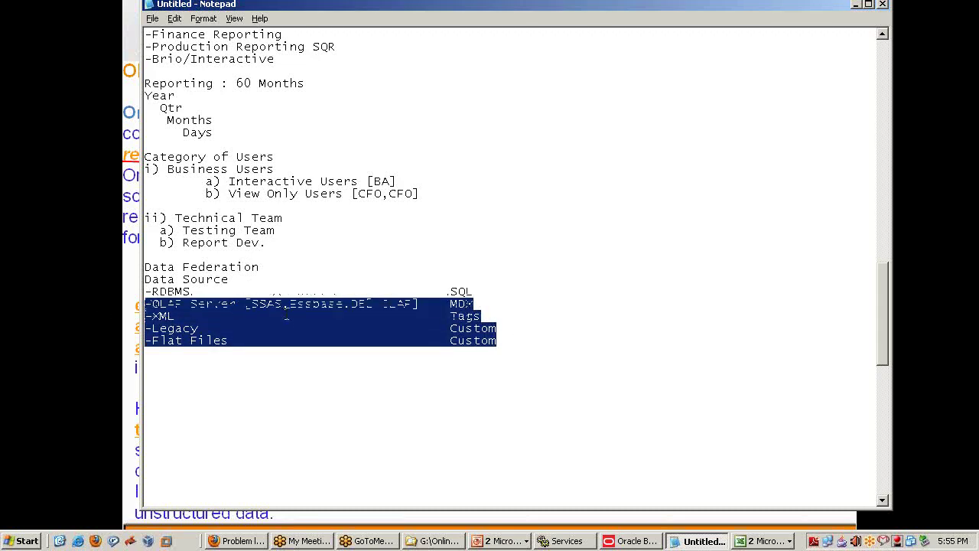
pyautogui.click(303, 280)
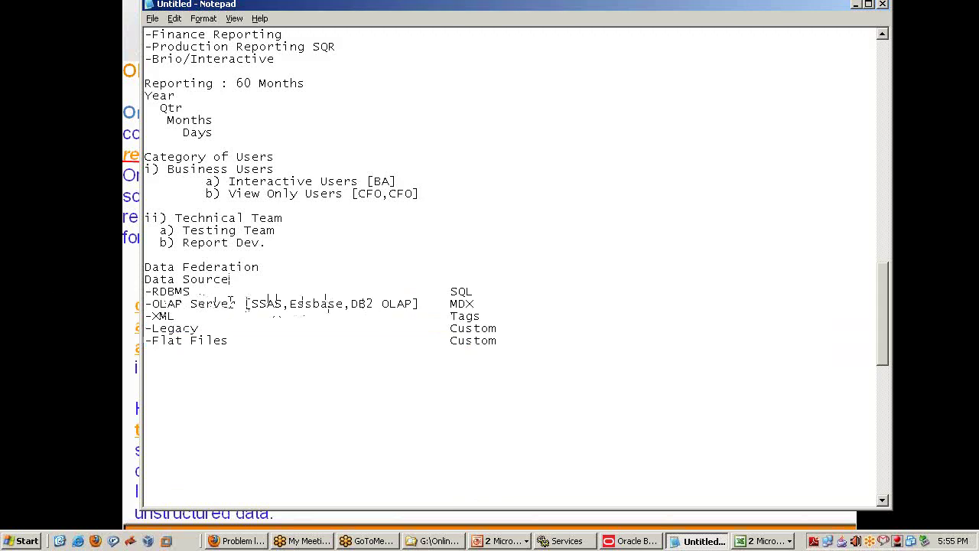
pyautogui.moveTo(229, 304); pyautogui.dragTo(137, 306)
pyautogui.click(490, 298)
pyautogui.moveTo(482, 297); pyautogui.dragTo(144, 306)
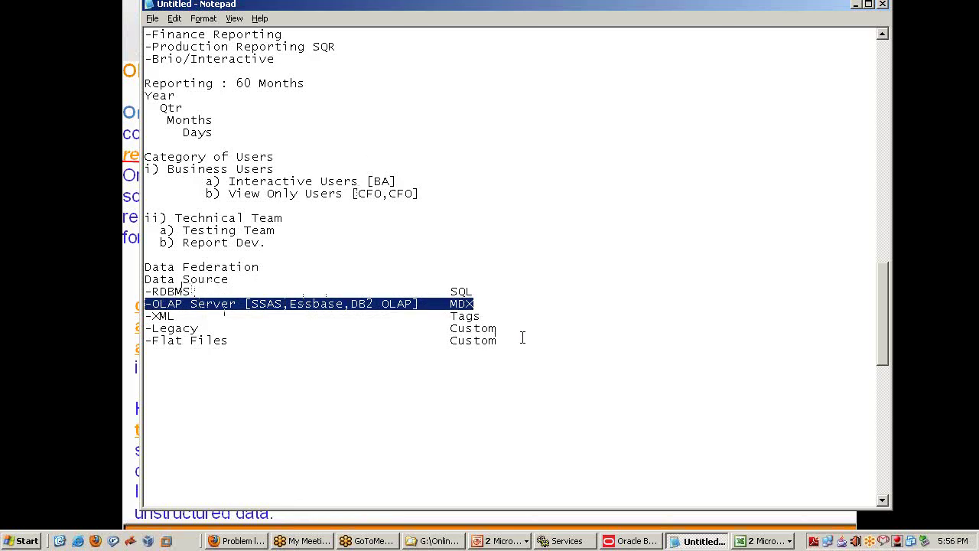
pyautogui.moveTo(523, 337); pyautogui.dragTo(134, 290)
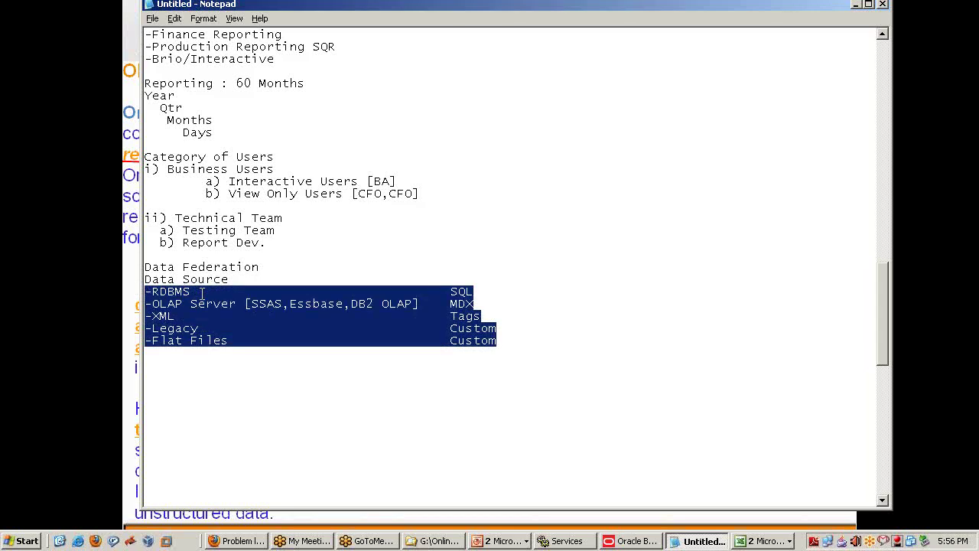
pyautogui.click(522, 365)
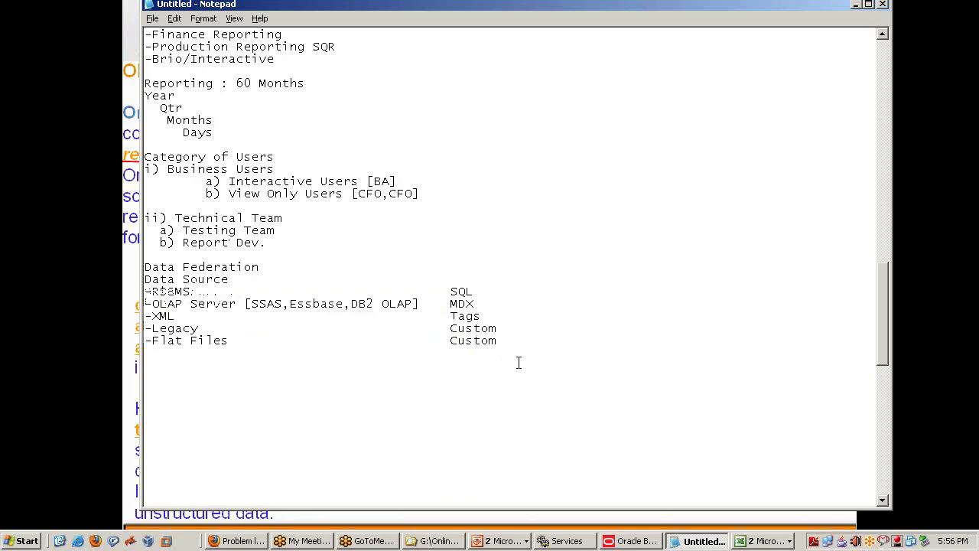
pyautogui.write('OBIEE can')
# Step: Complete 'OBIEE can be used as' with i) Presentation Solution and ii) Data Query Engine
pyautogui.write('be, used, as')
pyautogui.press('Return')
pyautogui.write('i) Presen')
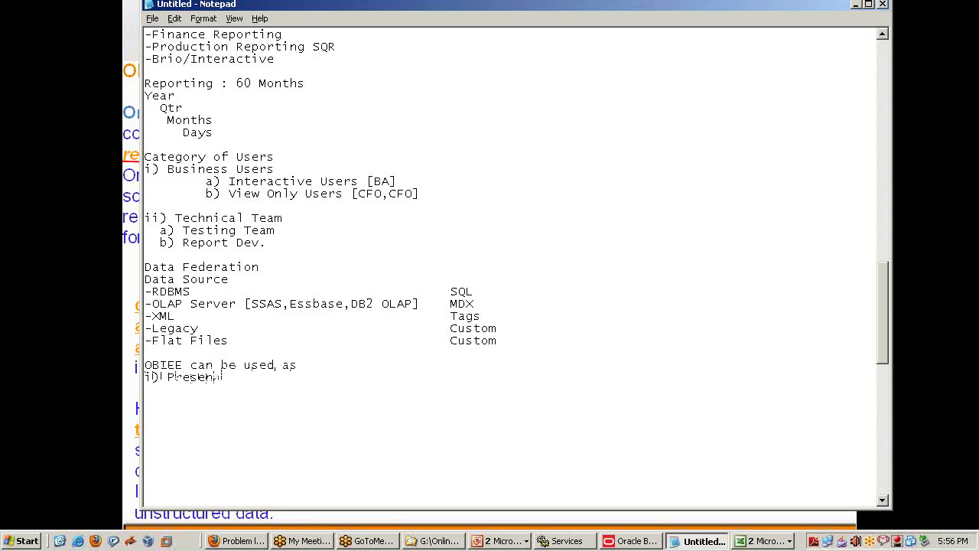
pyautogui.write('tation Sp')
pyautogui.write('lution')
pyautogui.write('ii) Dat a')
pyautogui.write(' Proce')
pyautogui.write('ssing')
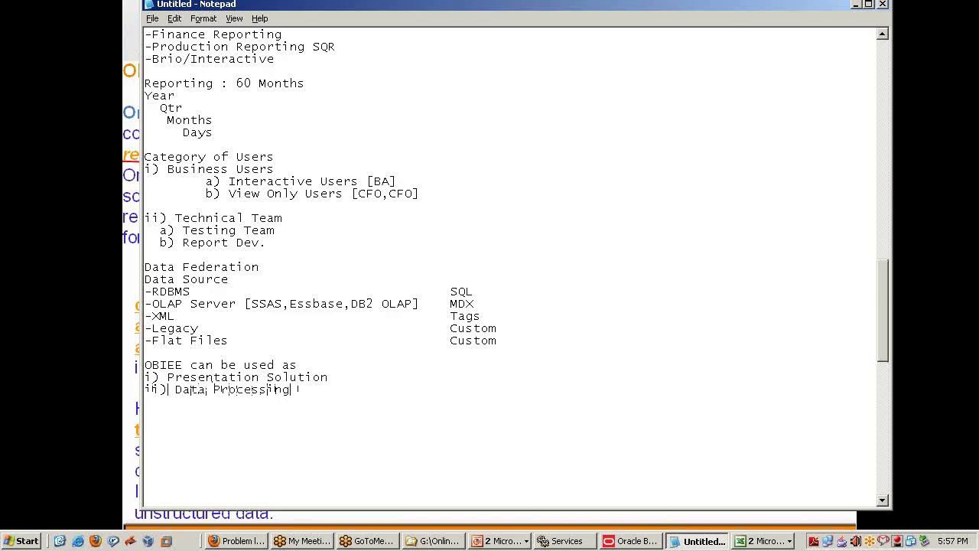
pyautogui.doubleClick(244, 389)
pyautogui.write('Query Engine')
# Step: Begin a Cognos comparison line reading 'Cognos--->RP'
pyautogui.write('Cog')
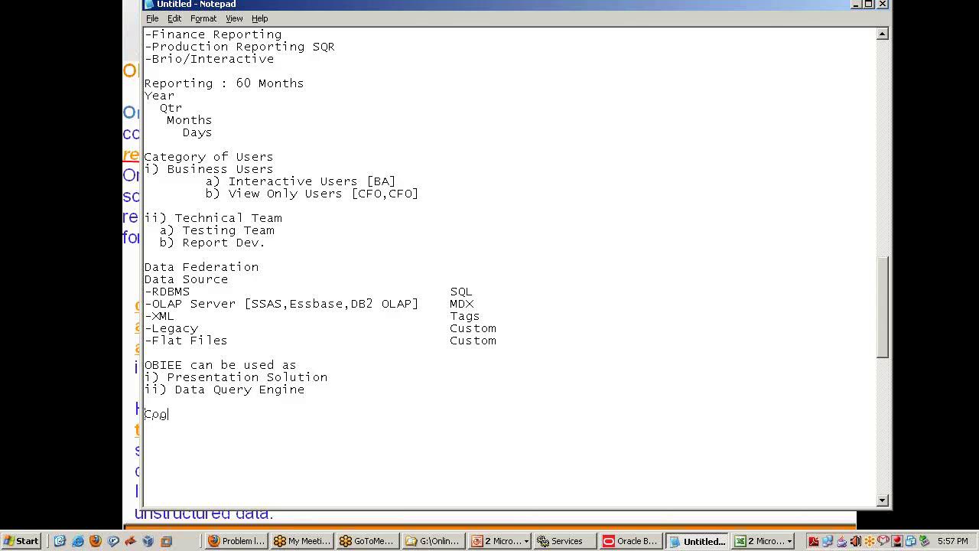
pyautogui.write('nos,--->RPD')
pyautogui.press('BackSpace')
pyautogui.press('BackSpace')
pyautogui.press('BackSpace')
pyautogui.write('RP')
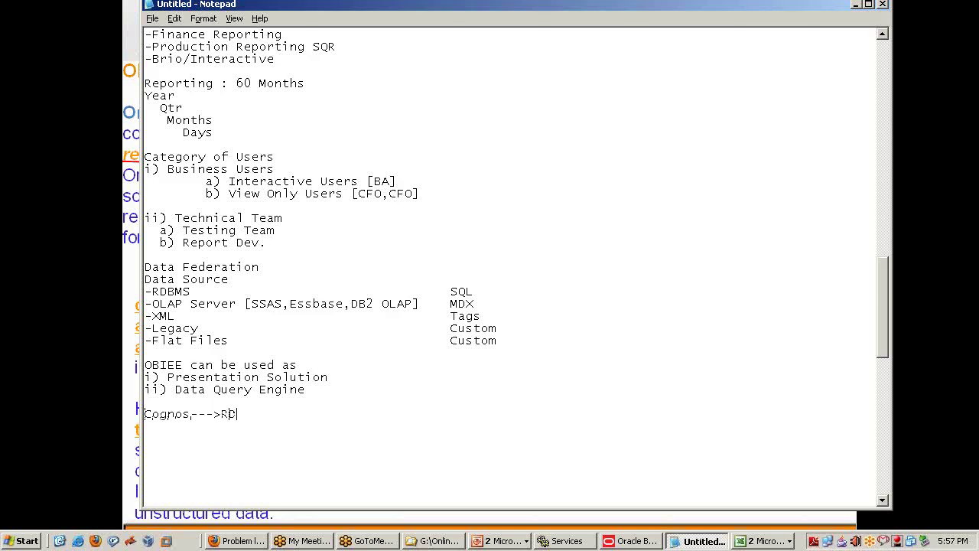